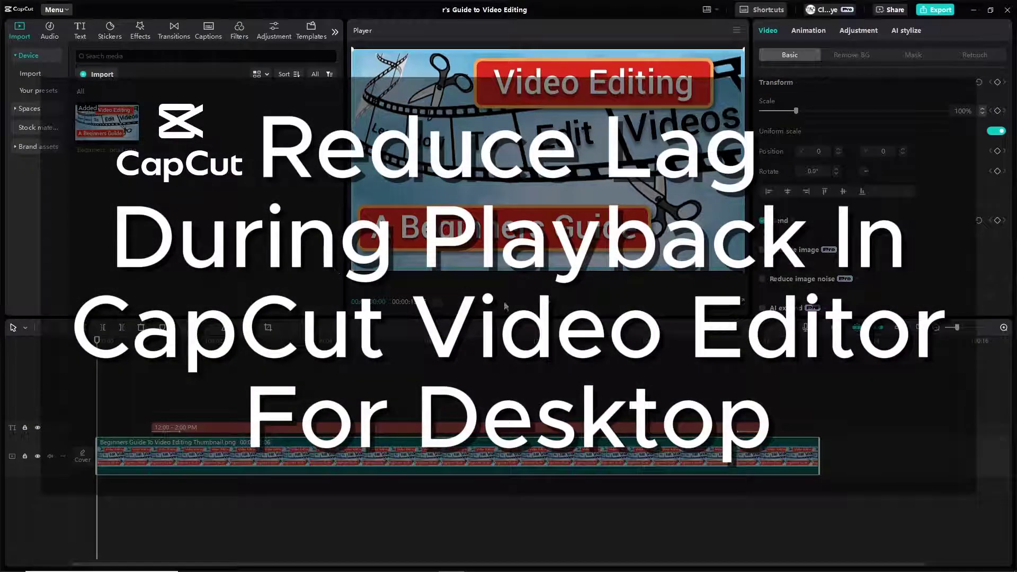
Switch the player preview to Best performance, confirm it, and replay from near the start
click(553, 309)
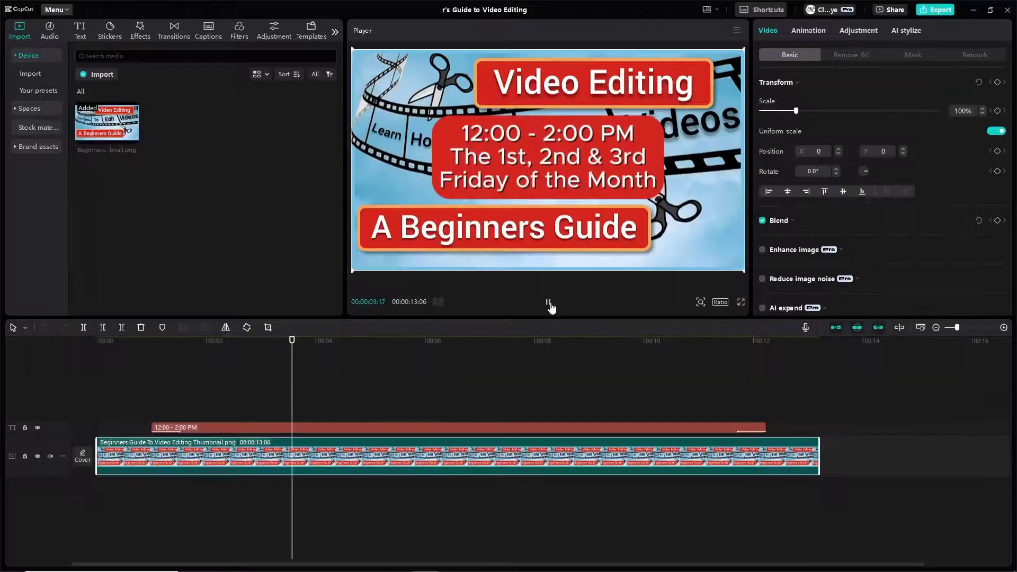
click(550, 303)
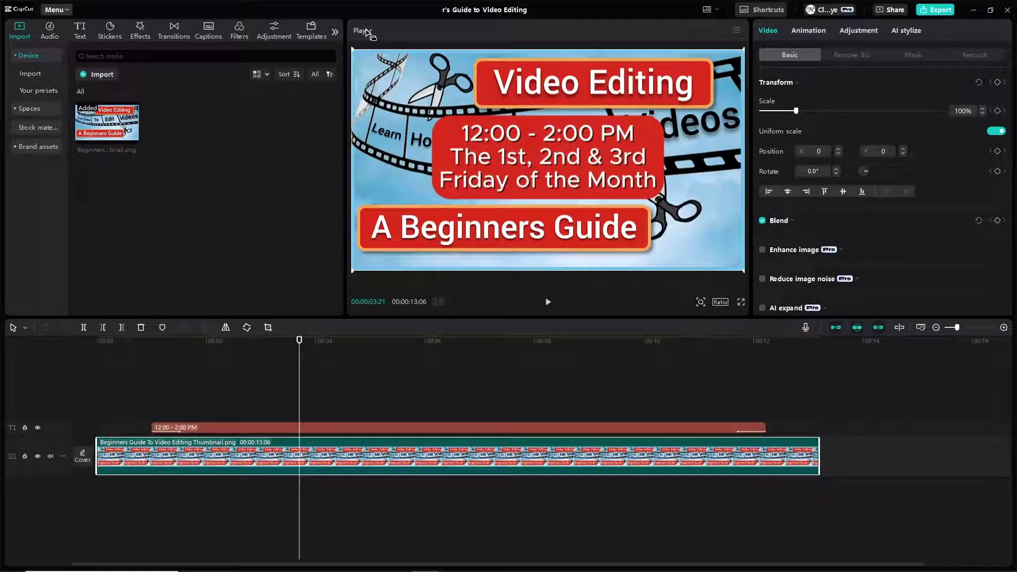
click(737, 32)
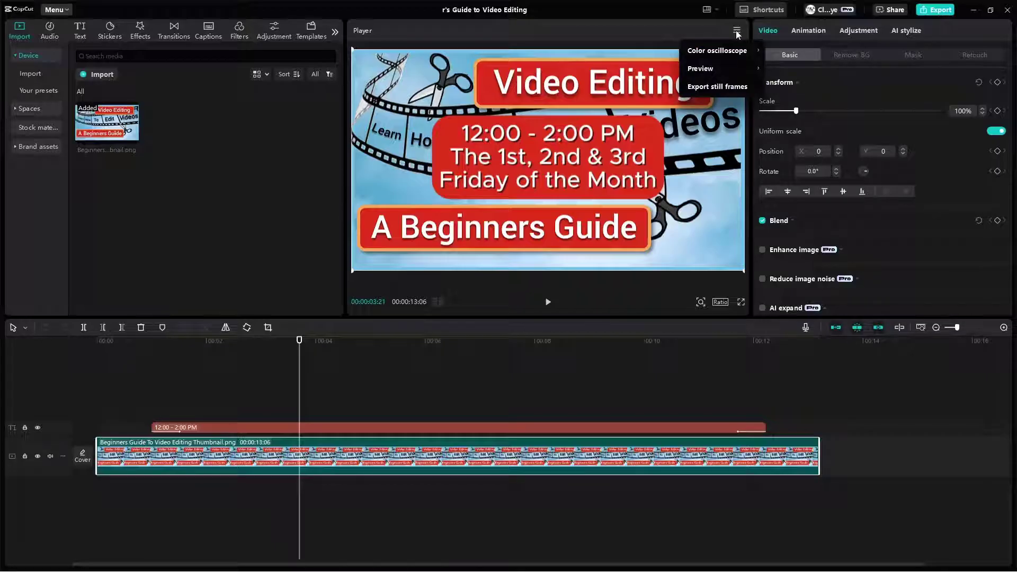
mouse_move(700, 68)
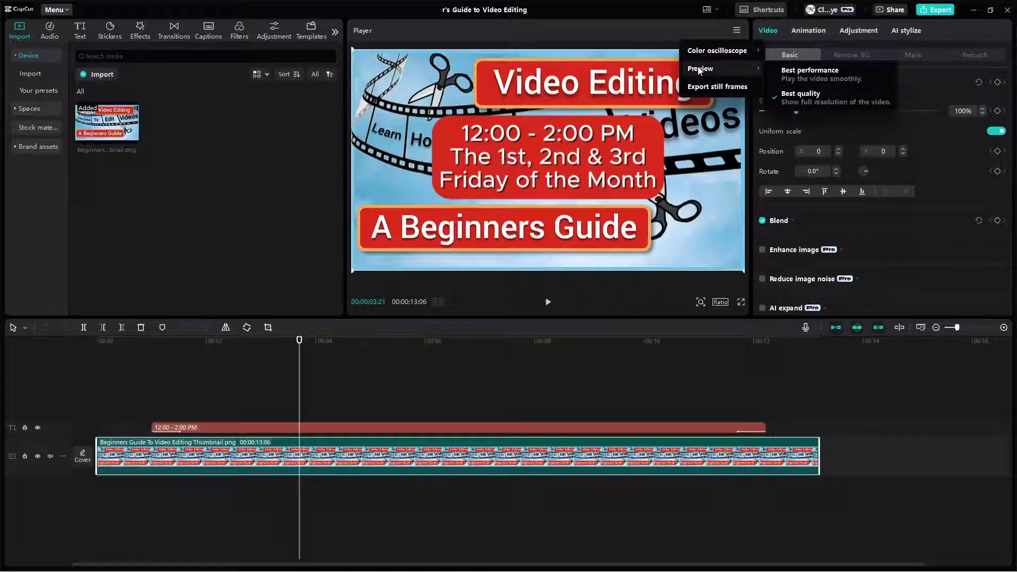
click(829, 73)
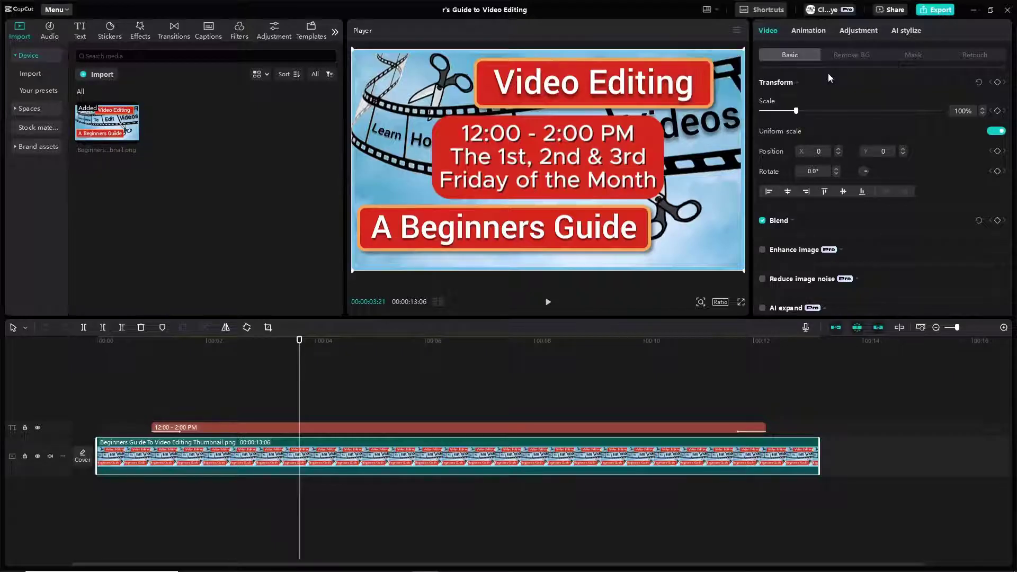
click(737, 31)
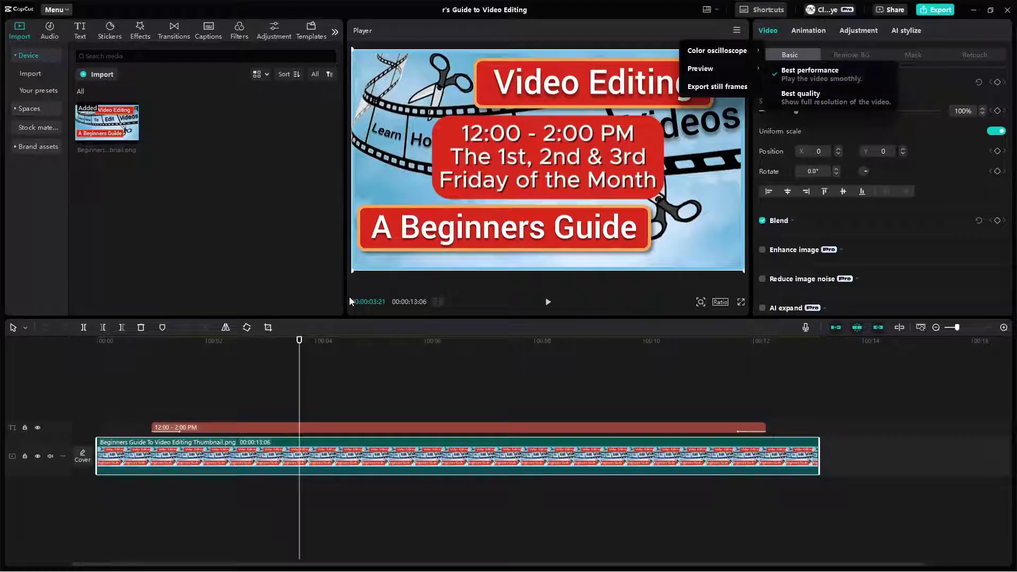
click(106, 344)
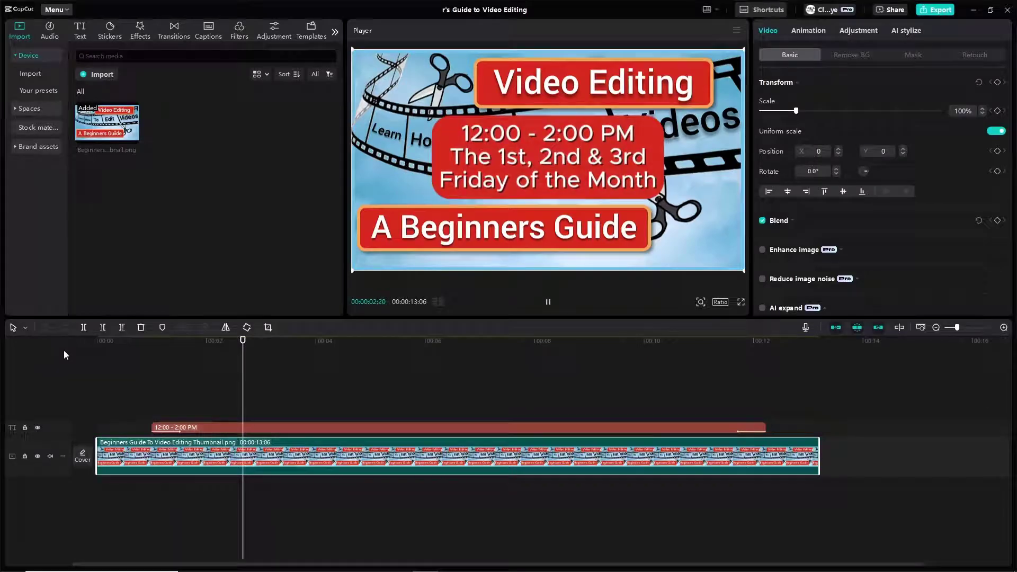
Stop playback and deselect the clip to show the project Details panel, with proxy off
key(space)
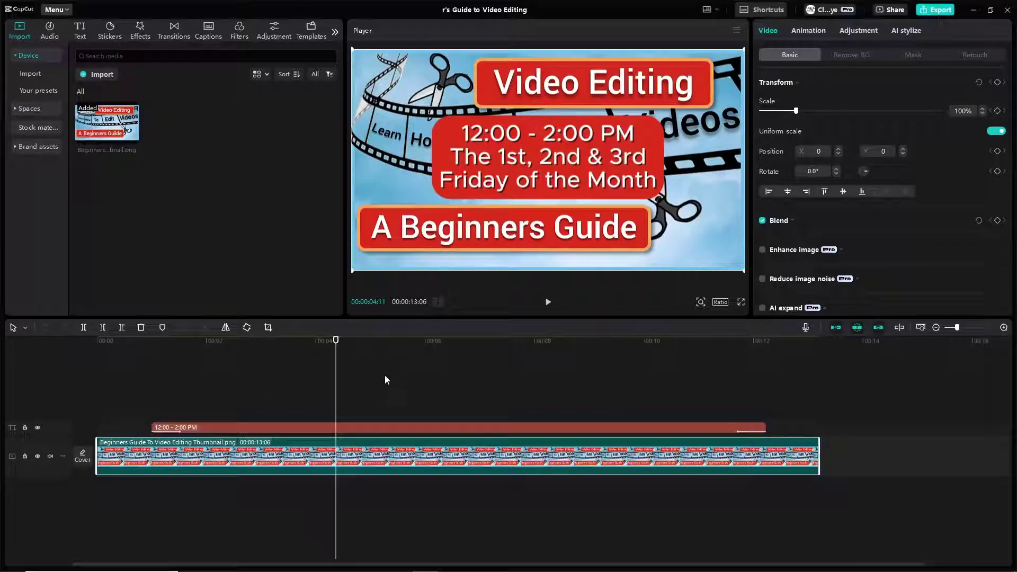
click(429, 376)
click(430, 377)
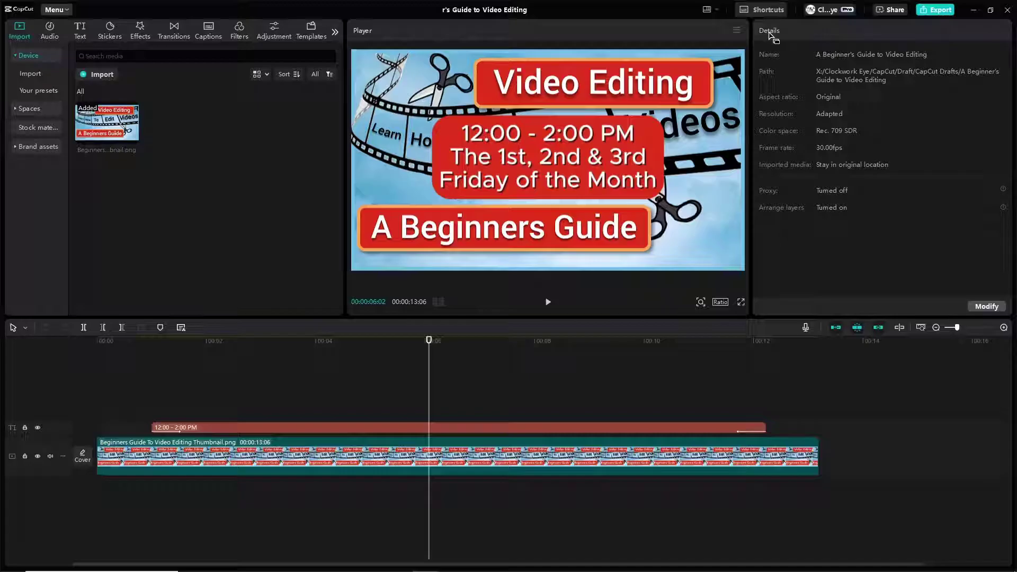
Turn Proxy on with 540P resolution in the project's Performance settings and save
click(987, 307)
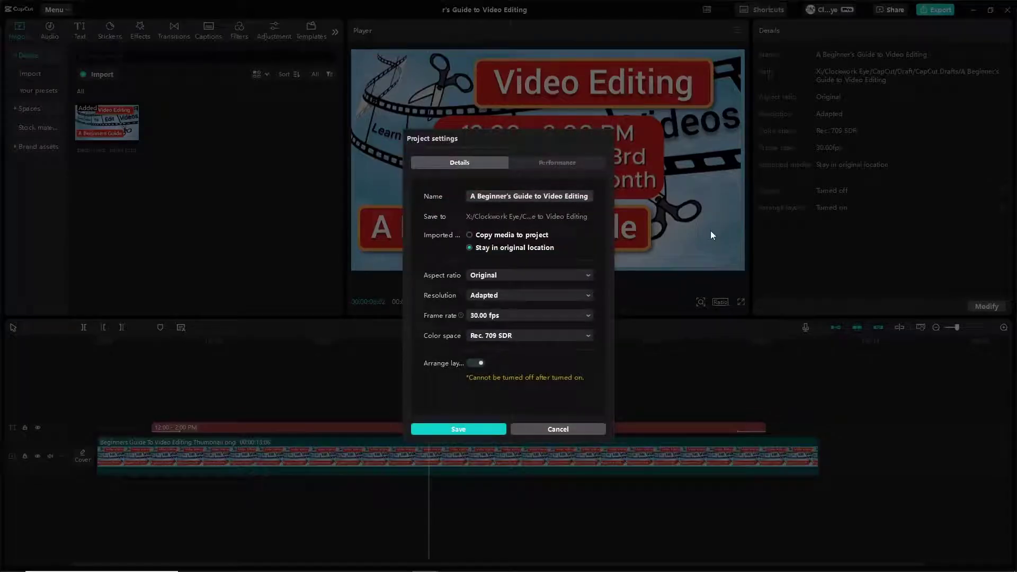
click(545, 162)
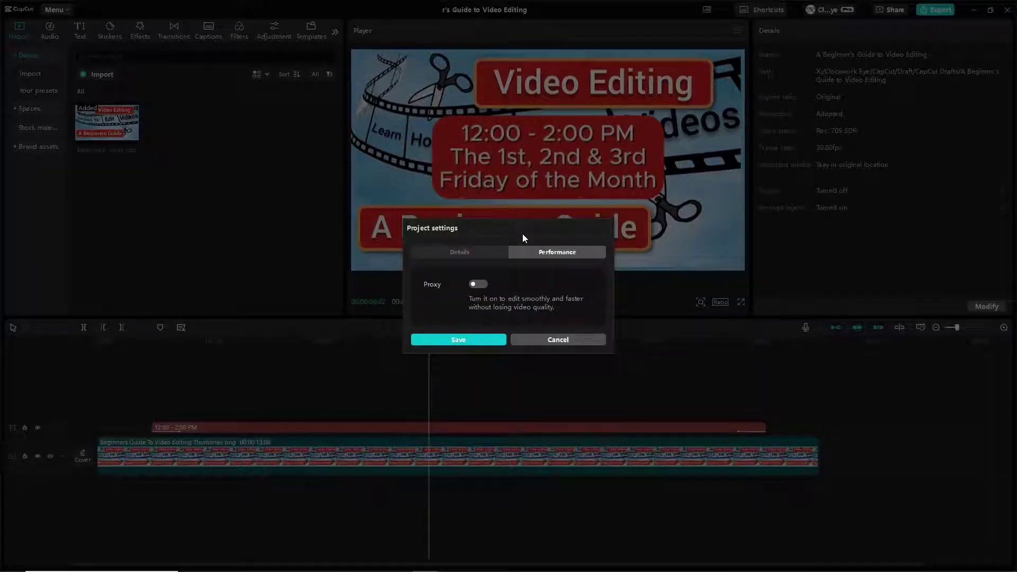
click(480, 284)
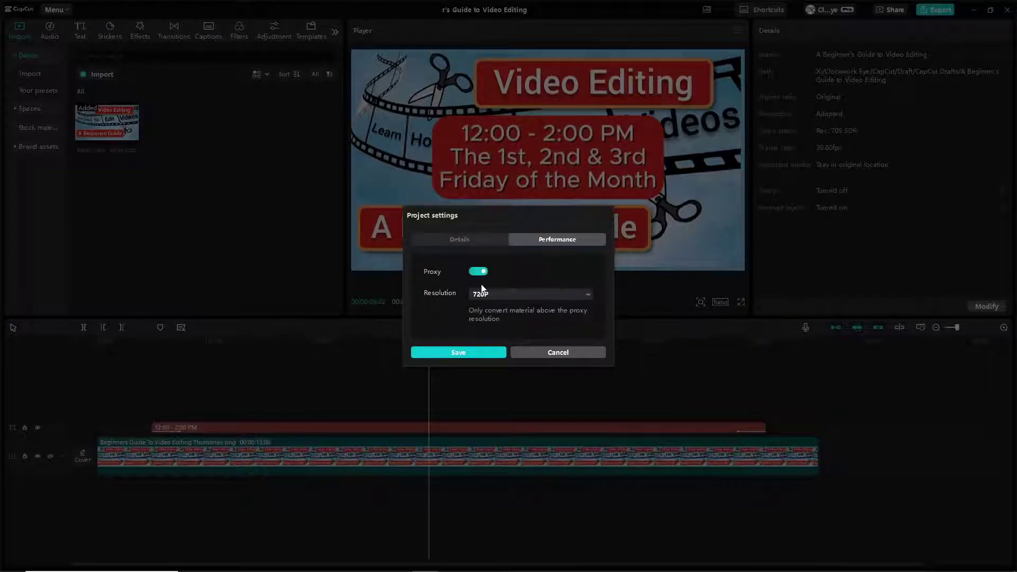
click(587, 293)
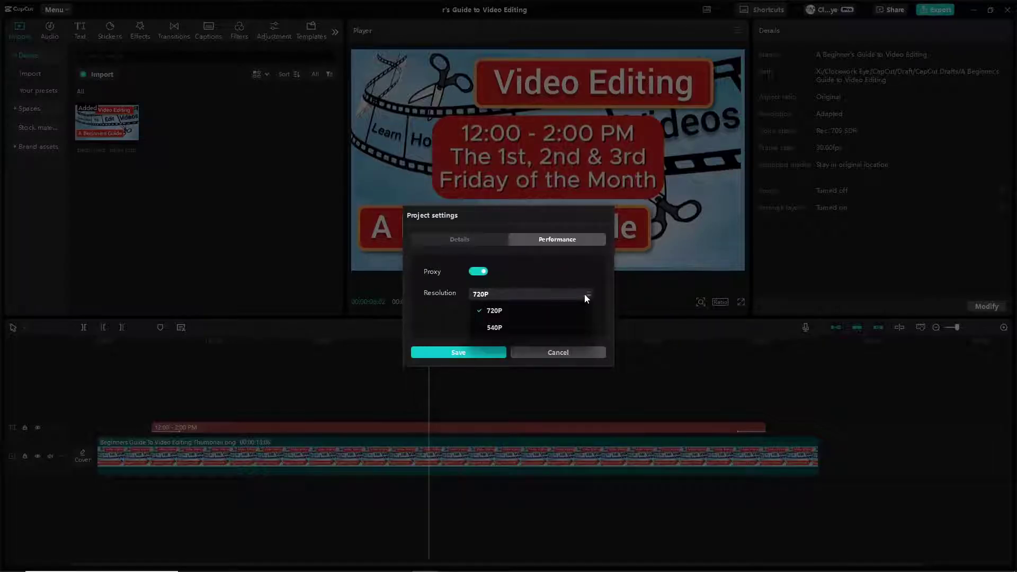
click(504, 329)
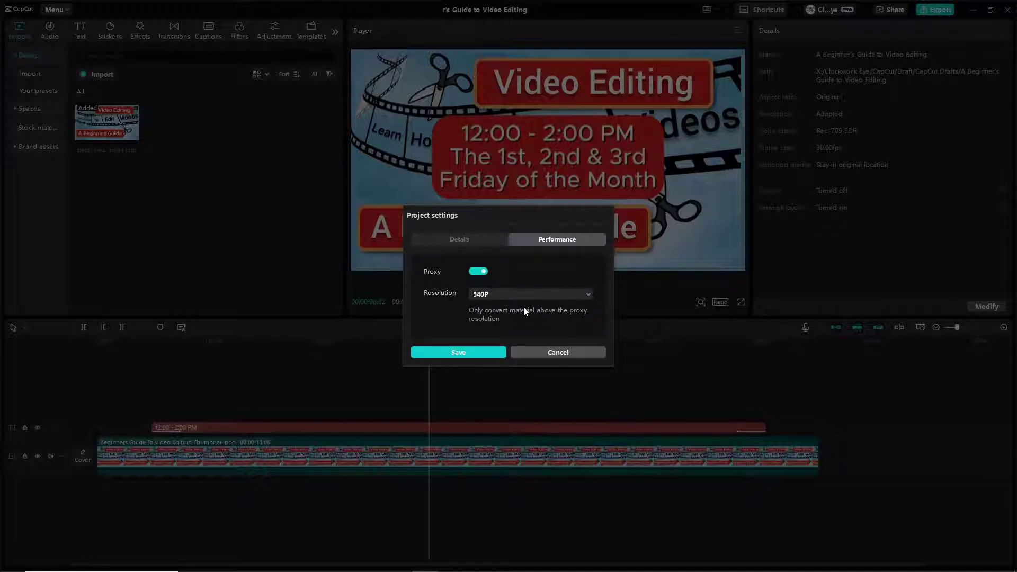
click(465, 351)
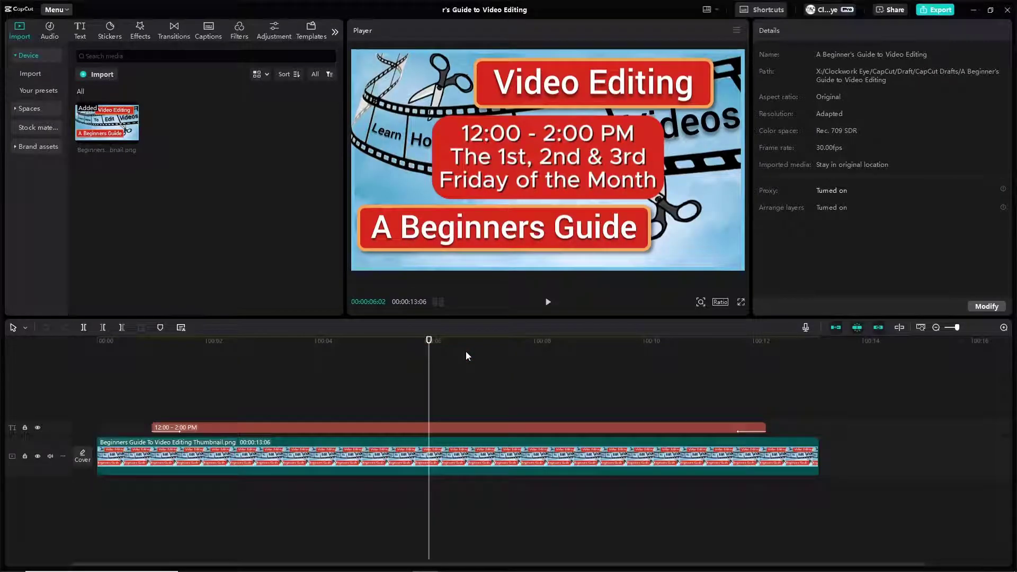
Play the project from near the start and stop at about three seconds to check smoothness
click(133, 342)
key(space)
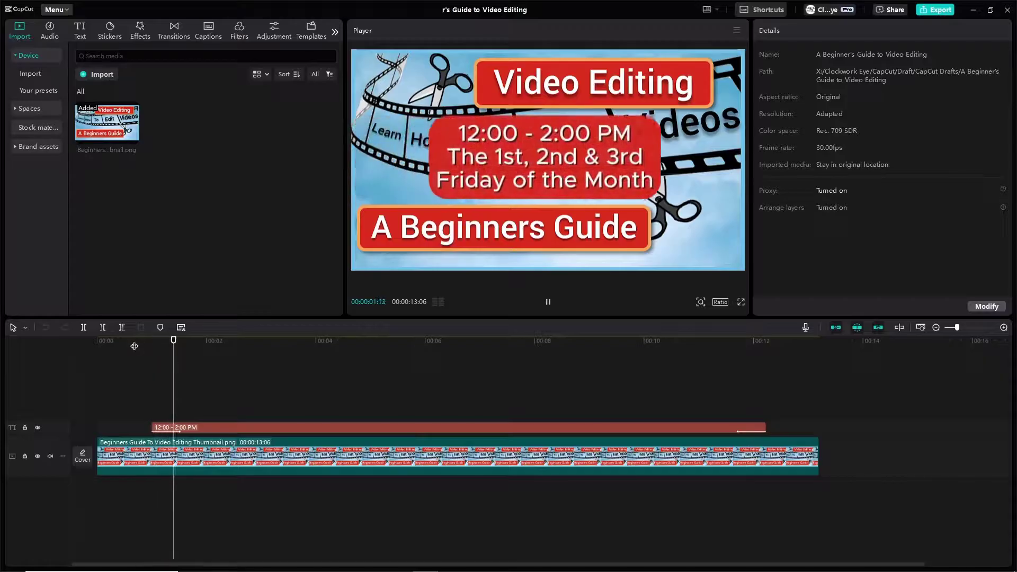
key(space)
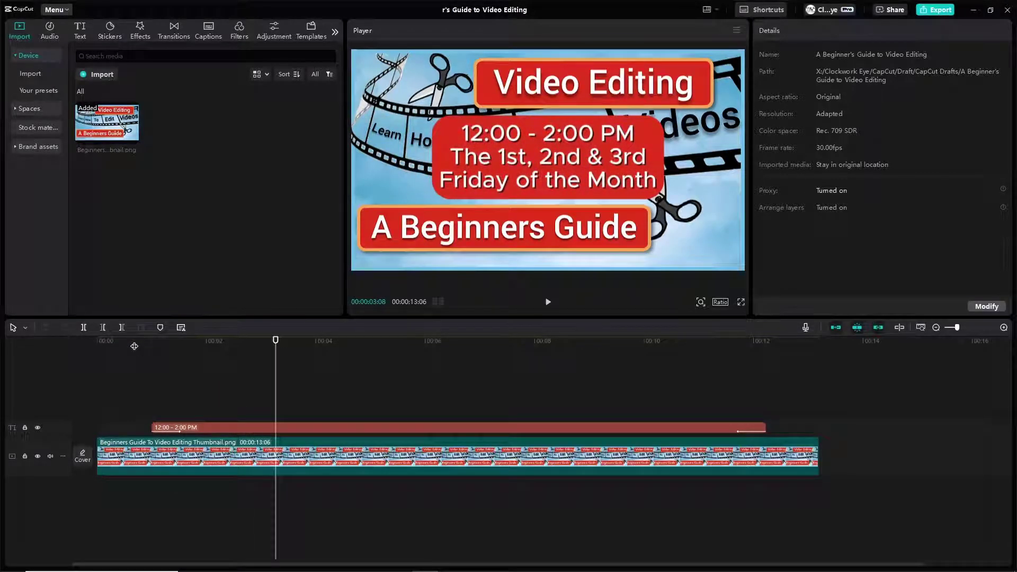
click(936, 12)
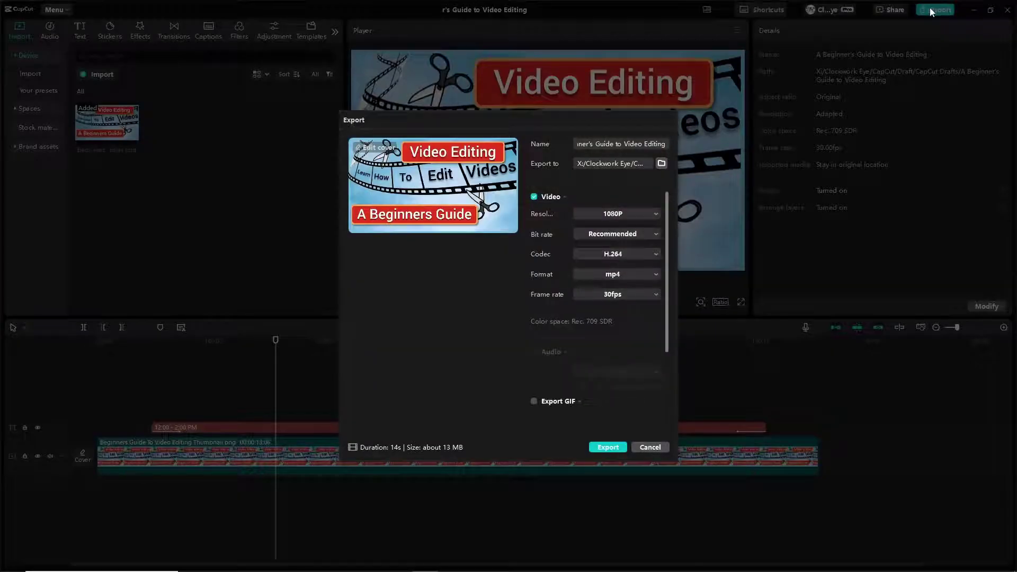